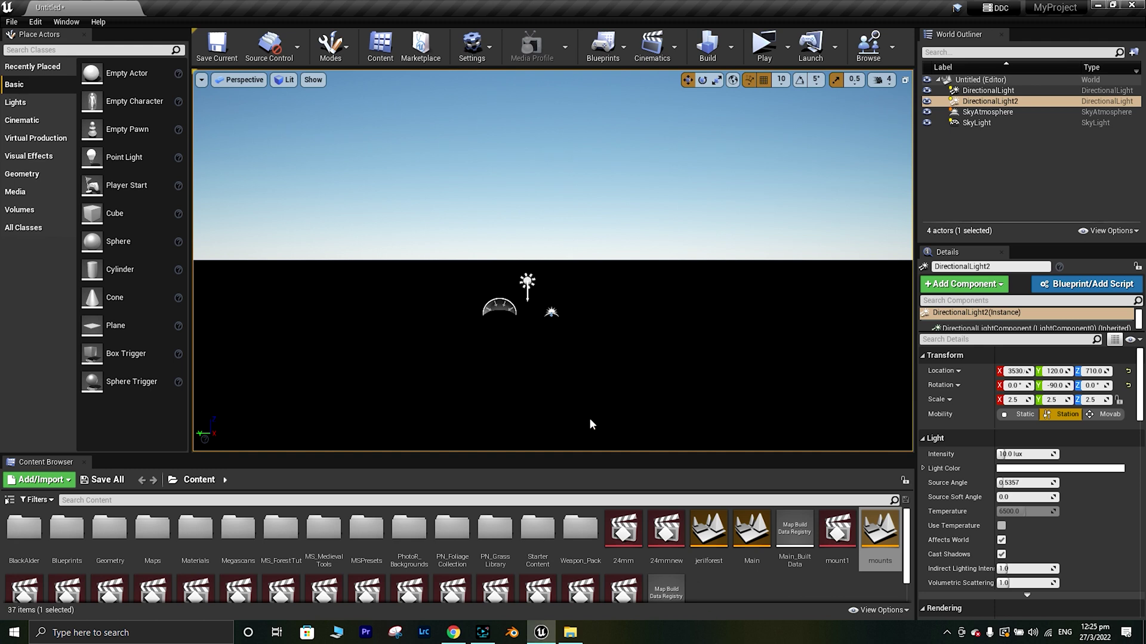
# - Search the Plugins window for 'land' to check the landscape plugins
pyautogui.click(36, 22)
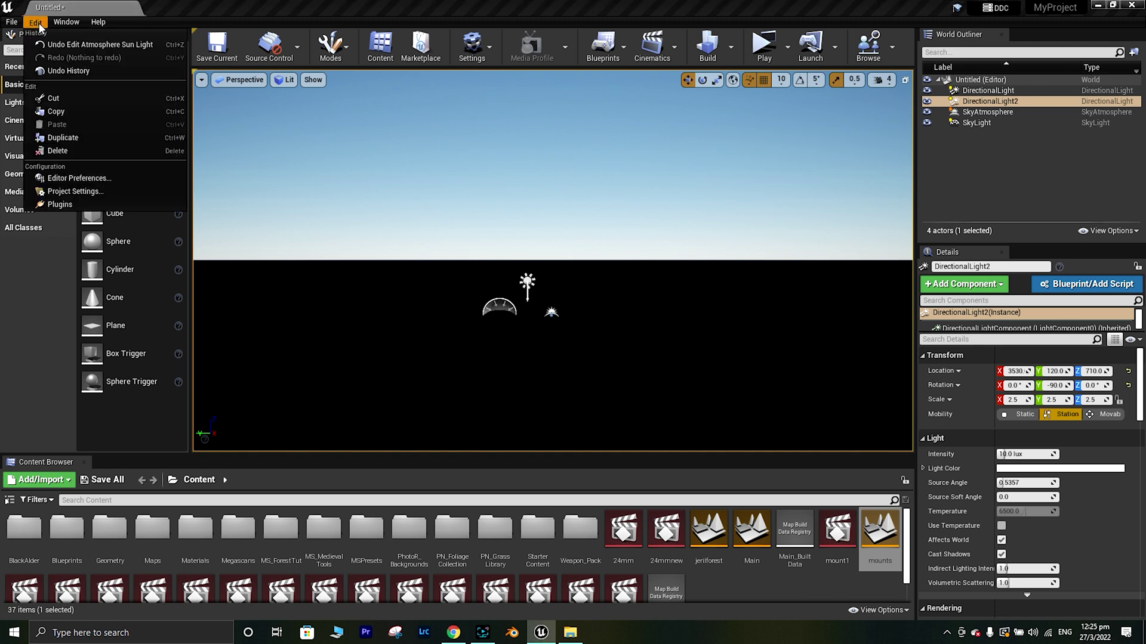
pyautogui.click(59, 204)
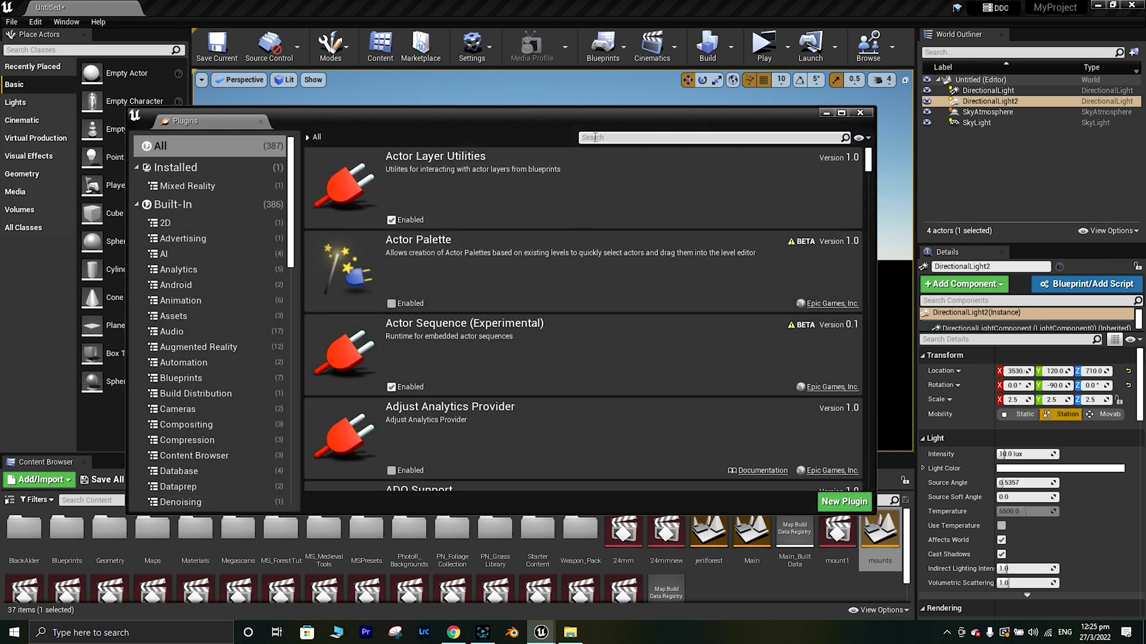
pyautogui.write('land')
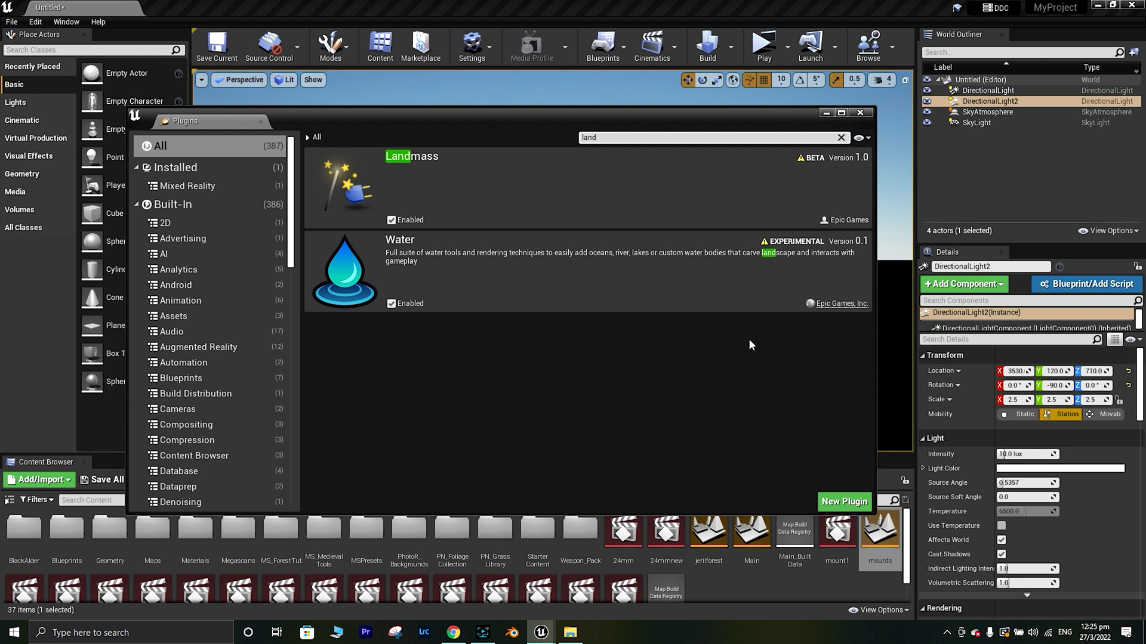
pyautogui.click(858, 115)
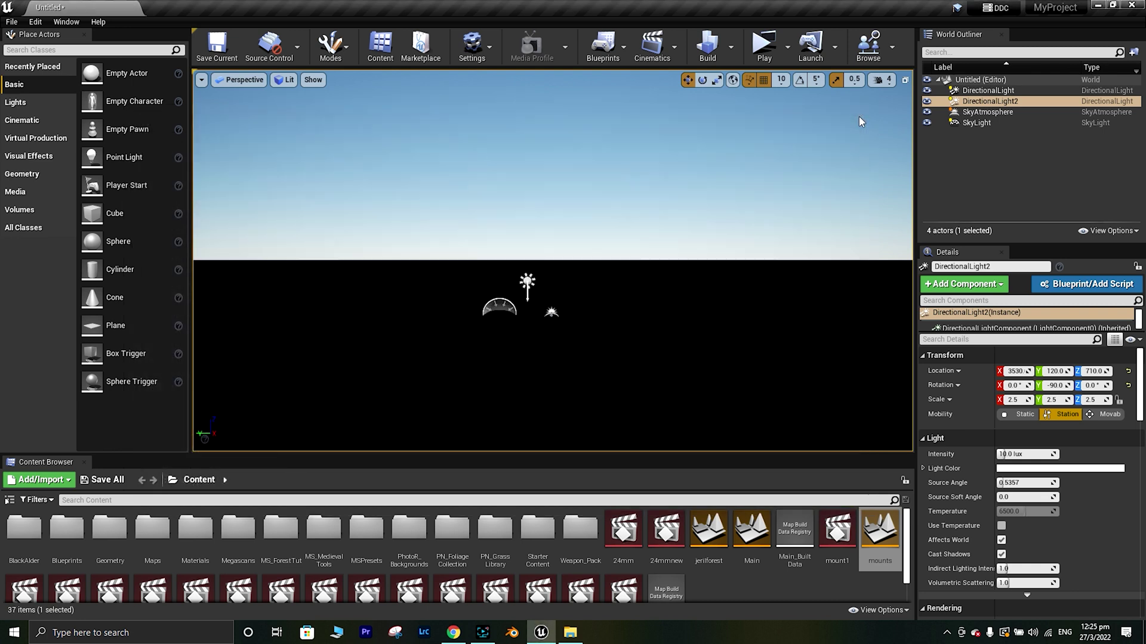
# - Create a new 505 x 505 landscape in Landscape mode
pyautogui.click(342, 51)
pyautogui.click(358, 99)
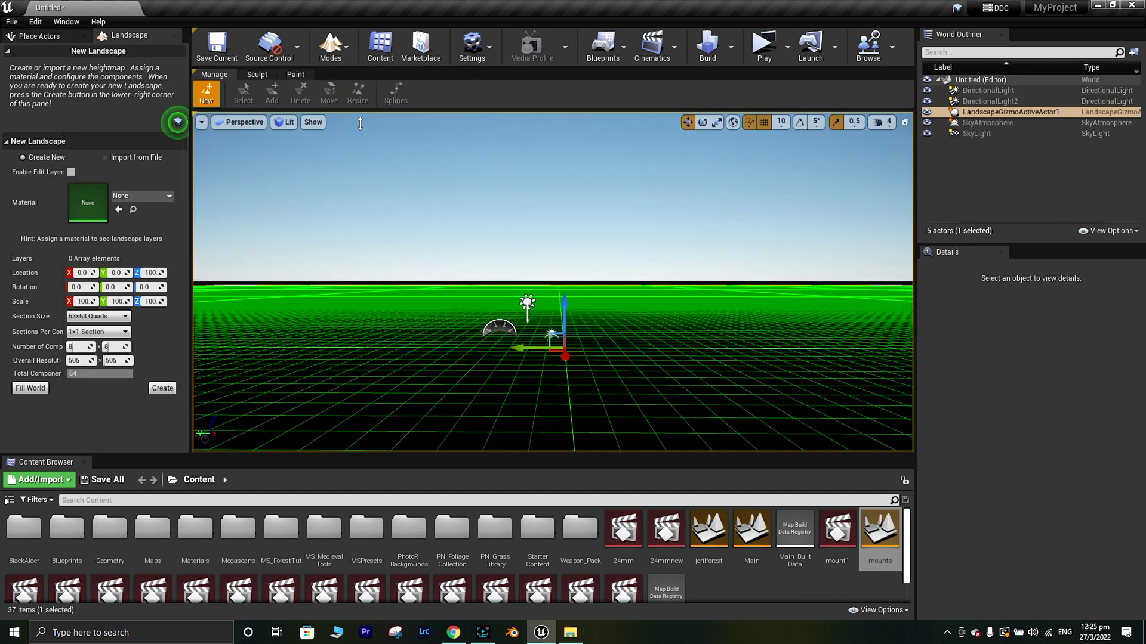
pyautogui.click(162, 387)
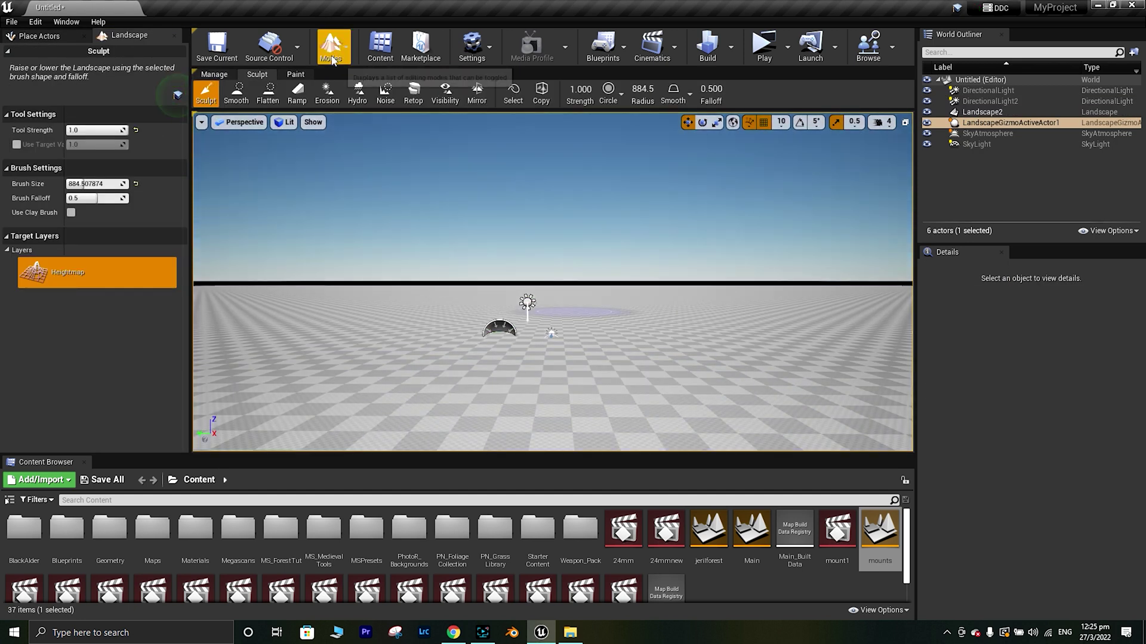
# - Give Landscape2 the 02_Pine_Needles_rmsivop0_8K_inst landscape material
pyautogui.click(330, 44)
pyautogui.click(346, 79)
pyautogui.rightClick(565, 370)
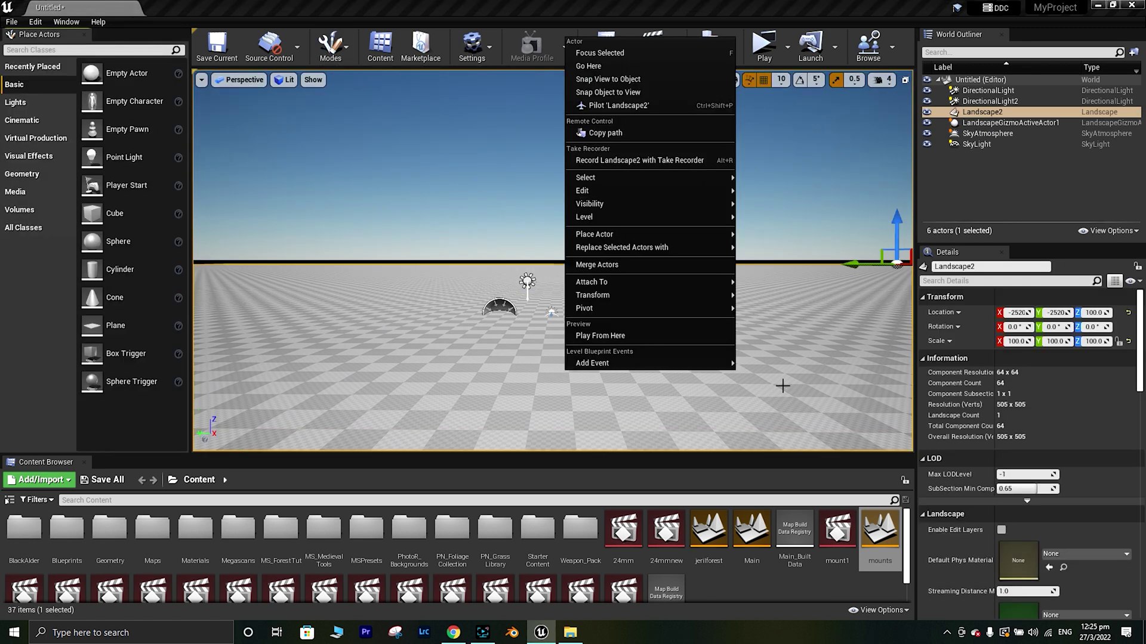
pyautogui.scroll(-2, 1084, 575)
pyautogui.click(1086, 559)
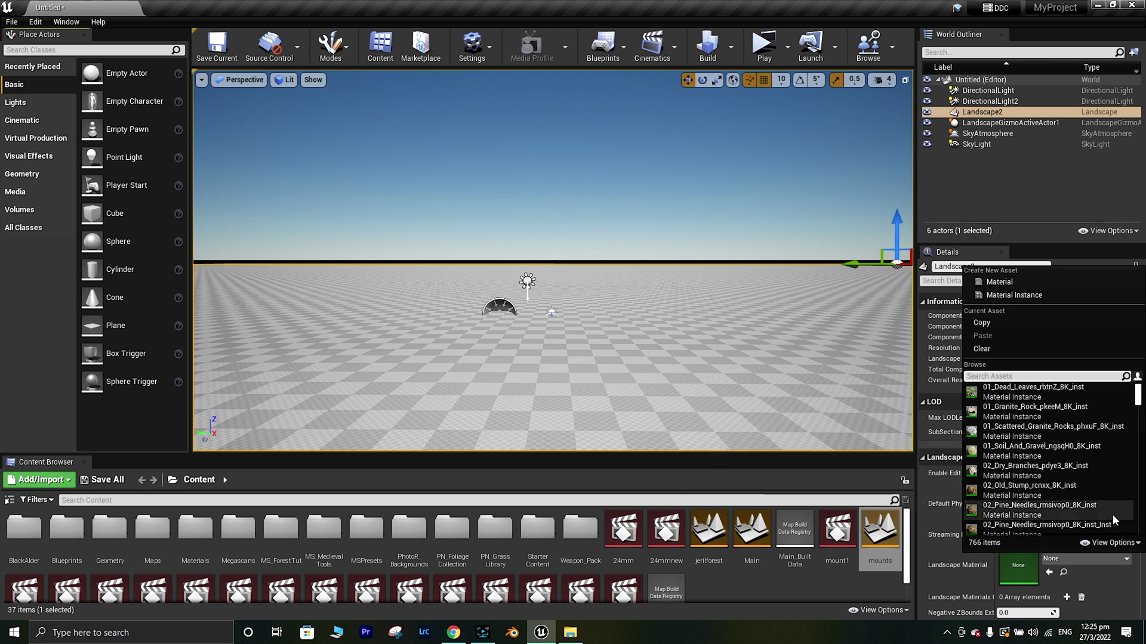
pyautogui.click(1019, 509)
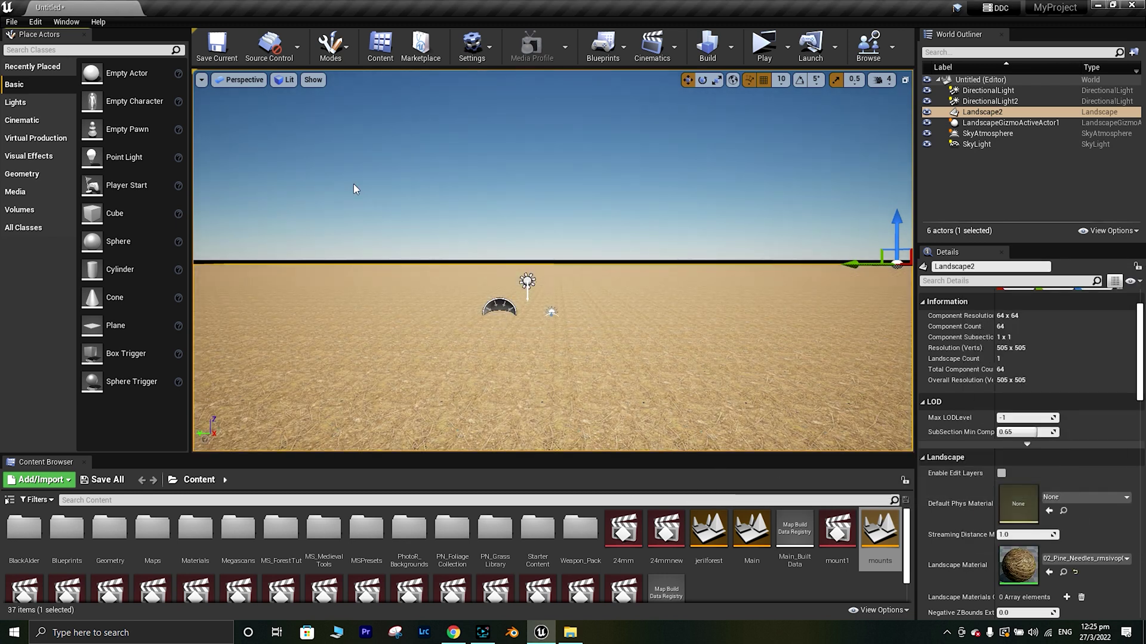
pyautogui.click(330, 45)
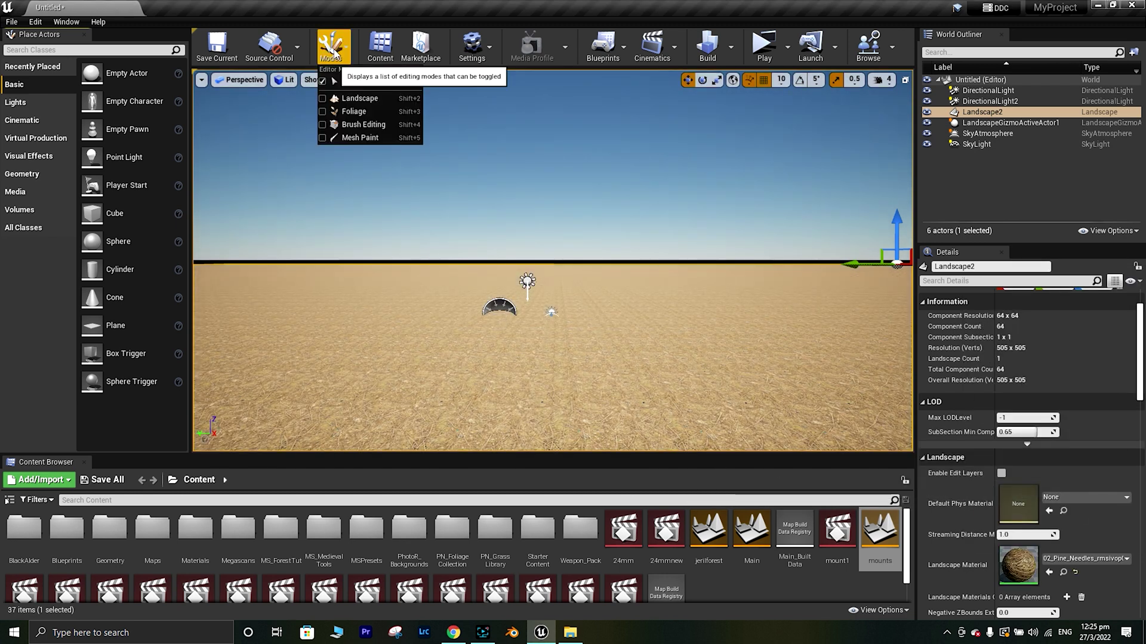
# - Brush the ground near the lights with the Sculpt Erosion tool, then return to Place Actors
pyautogui.click(366, 99)
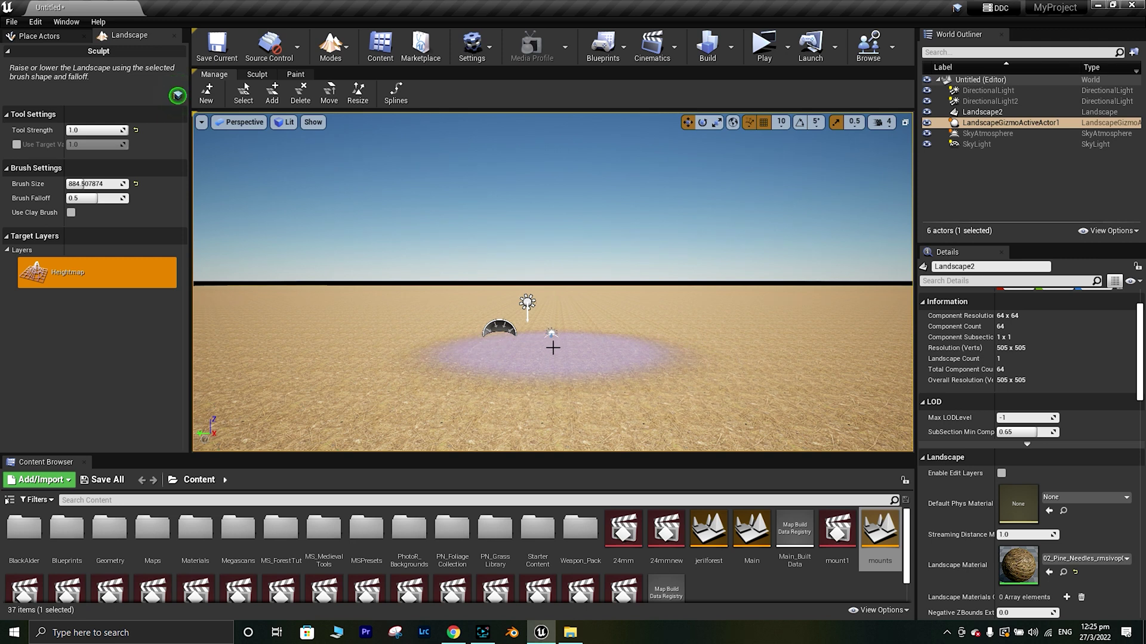
pyautogui.click(255, 75)
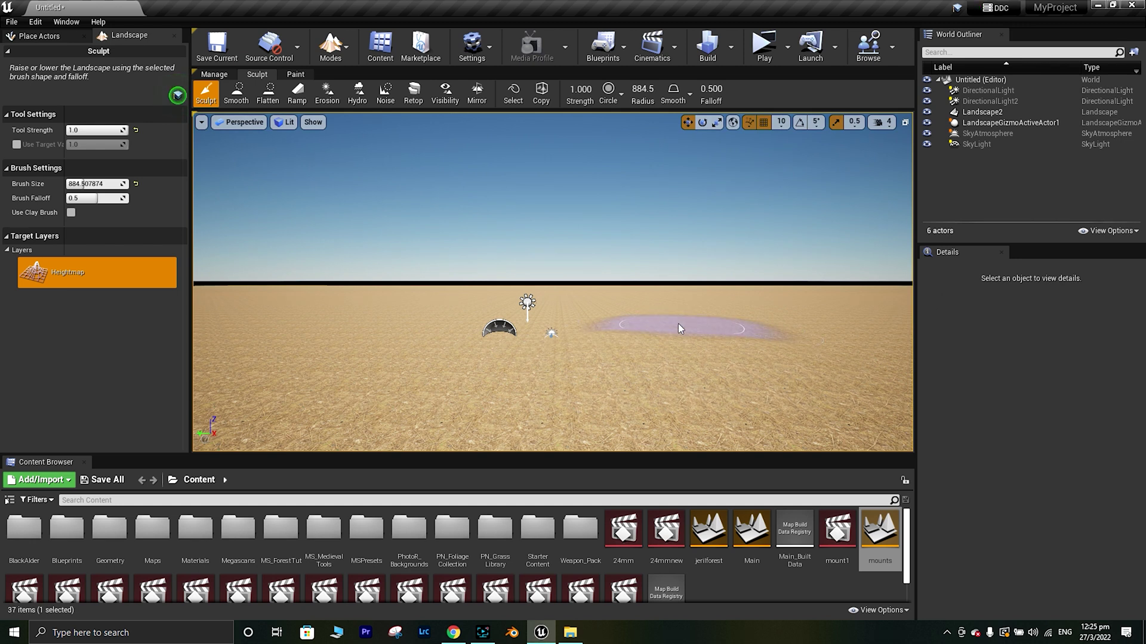
pyautogui.hotkey('ctrl', 'z')
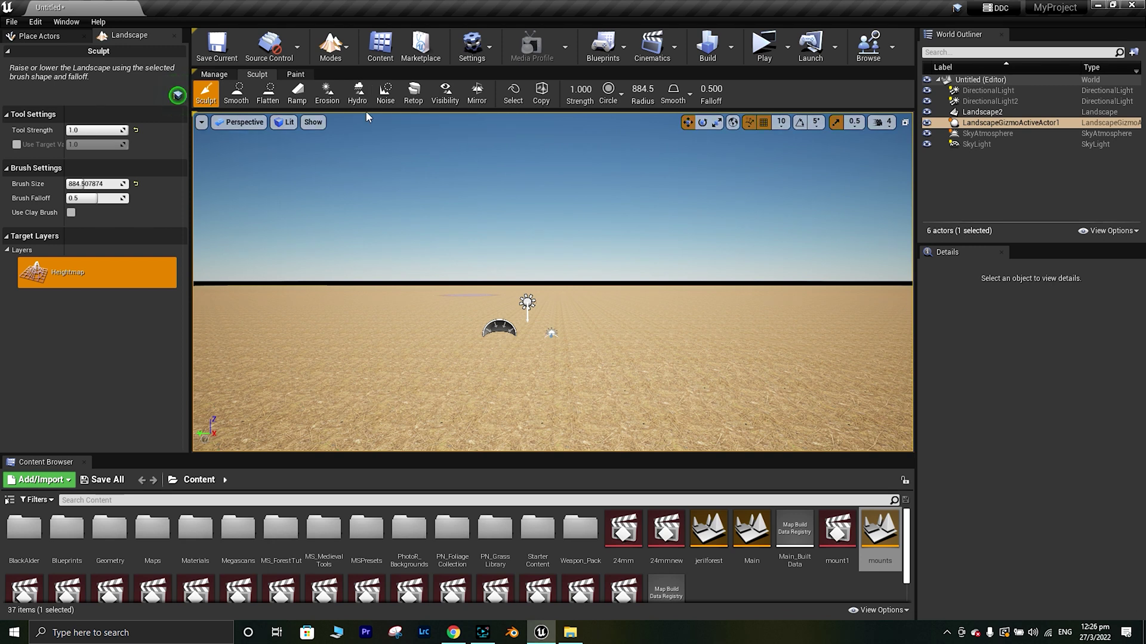
pyautogui.click(326, 94)
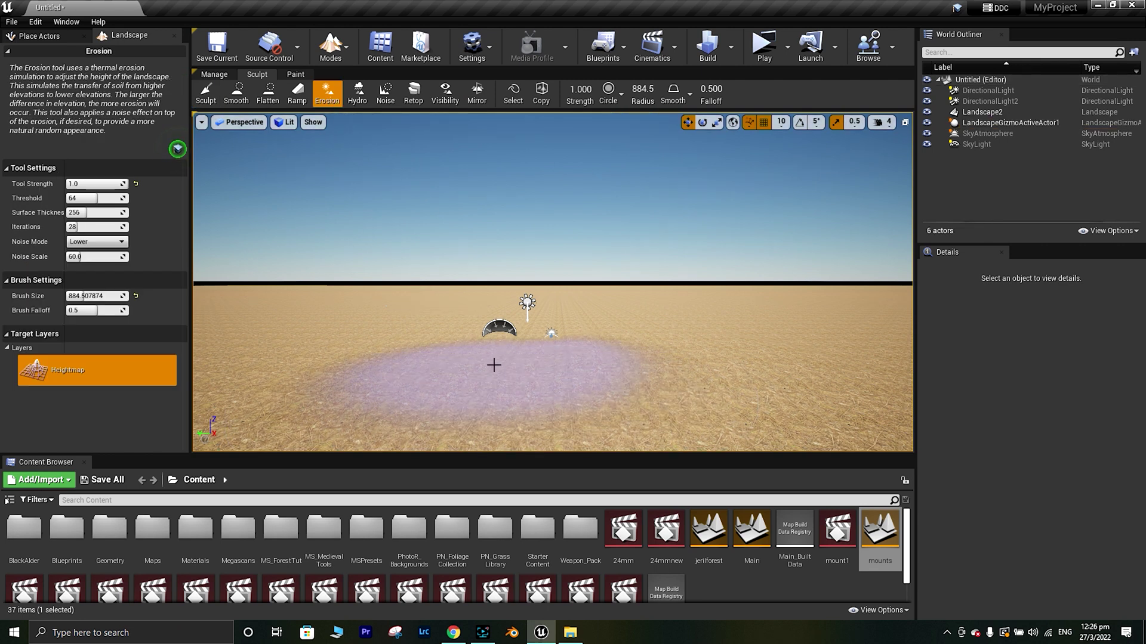
pyautogui.scroll(-2, 542, 370)
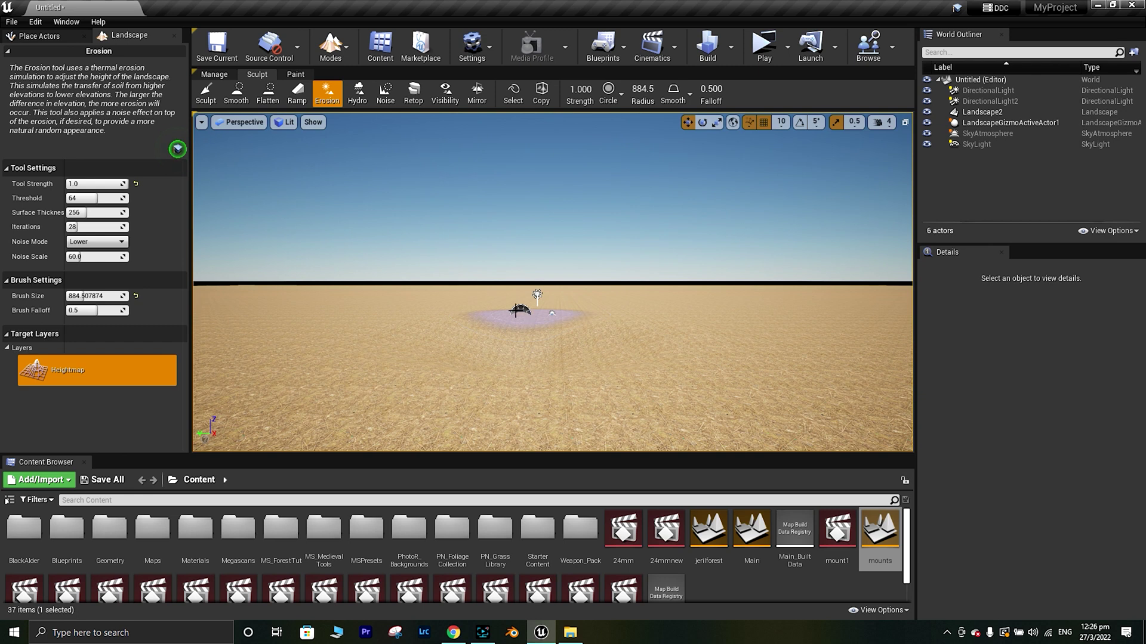
pyautogui.click(340, 47)
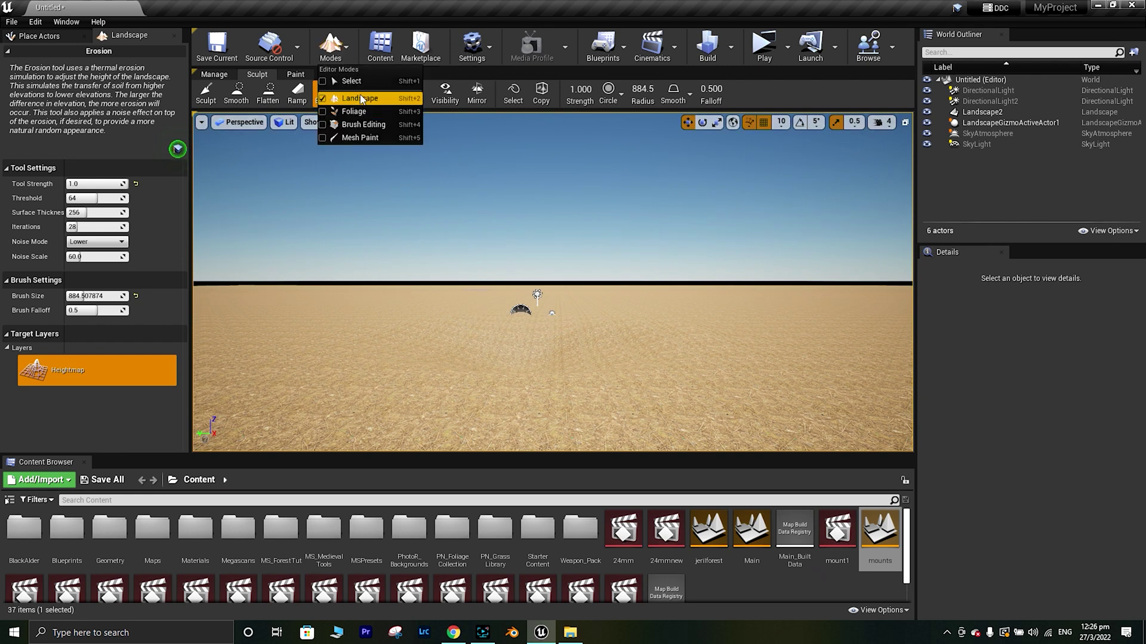
pyautogui.click(351, 81)
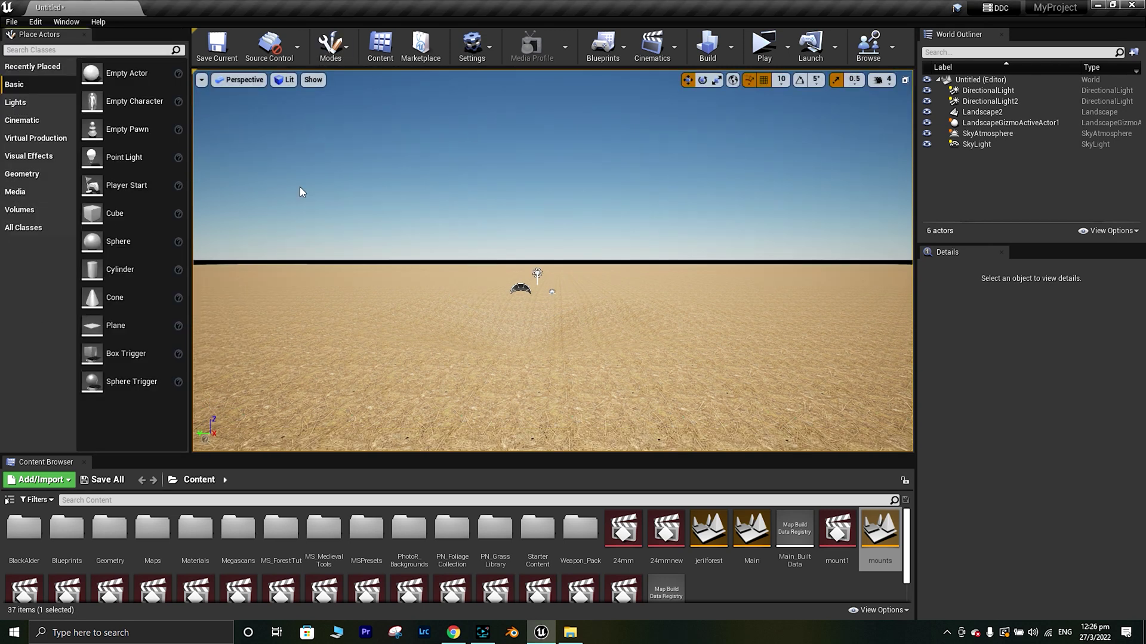
# - Search for 'water' and drop a Water Body Lake near the lights
pyautogui.click(72, 48)
pyautogui.write('water')
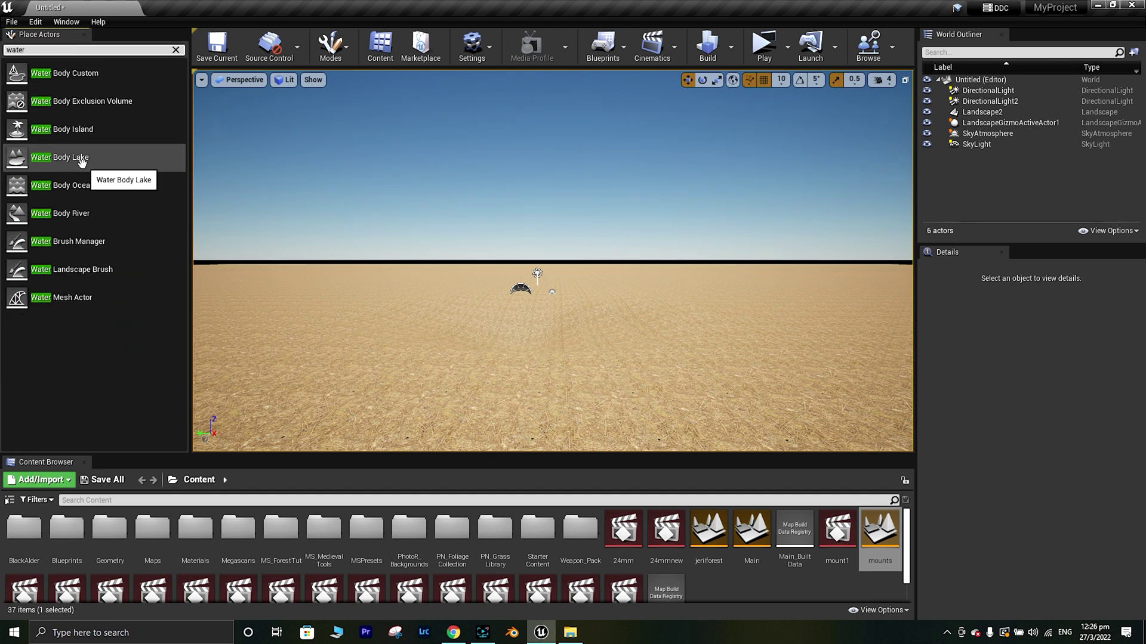
pyautogui.moveTo(81, 158); pyautogui.dragTo(517, 319)
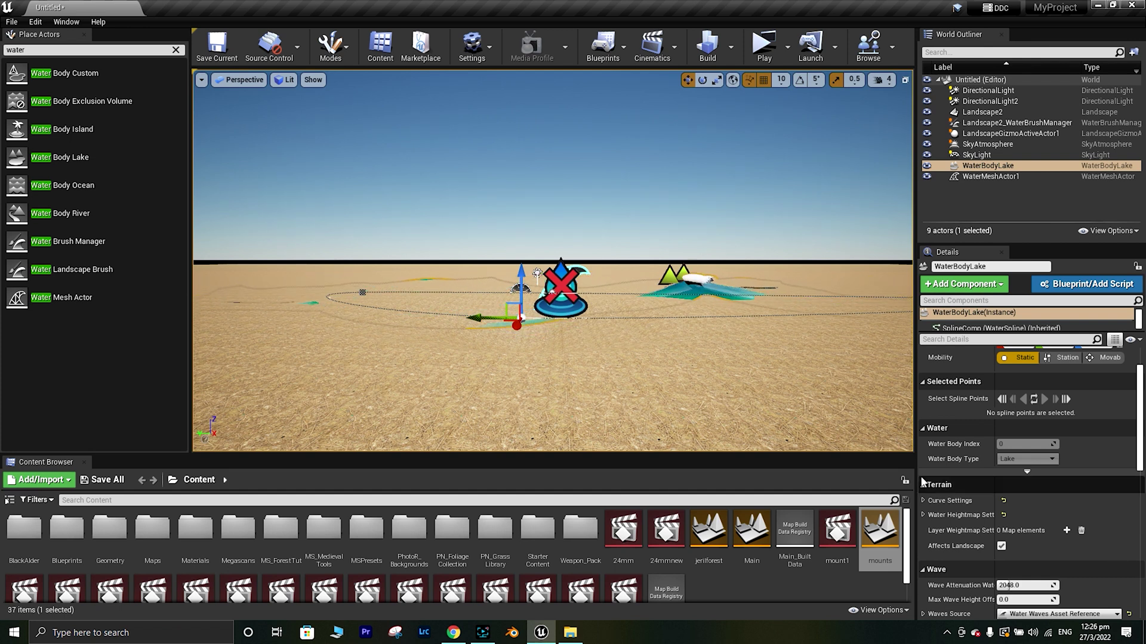
# - Set the lake's Waves Source to None and check the water
pyautogui.scroll(-2, 1090, 542)
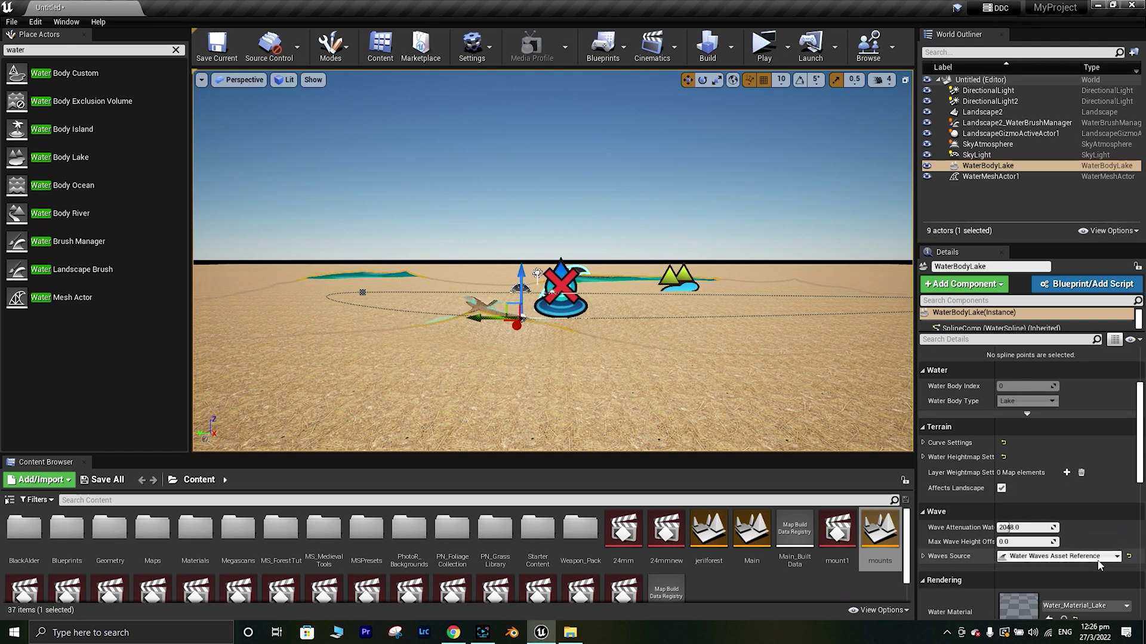
pyautogui.click(1095, 556)
pyautogui.click(1024, 505)
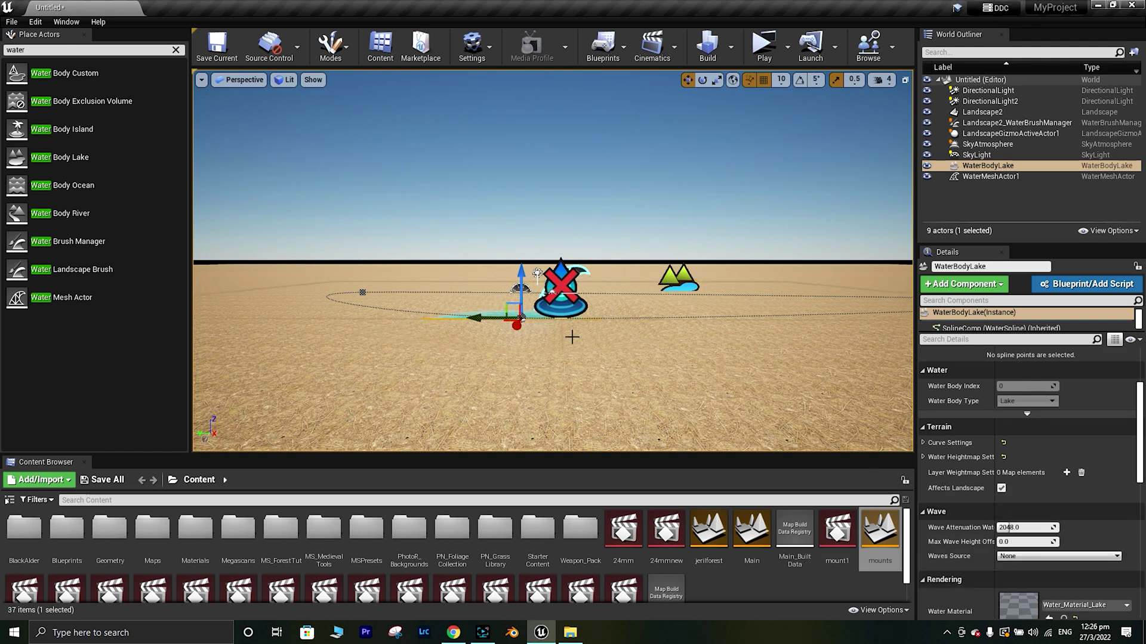
pyautogui.click(613, 225)
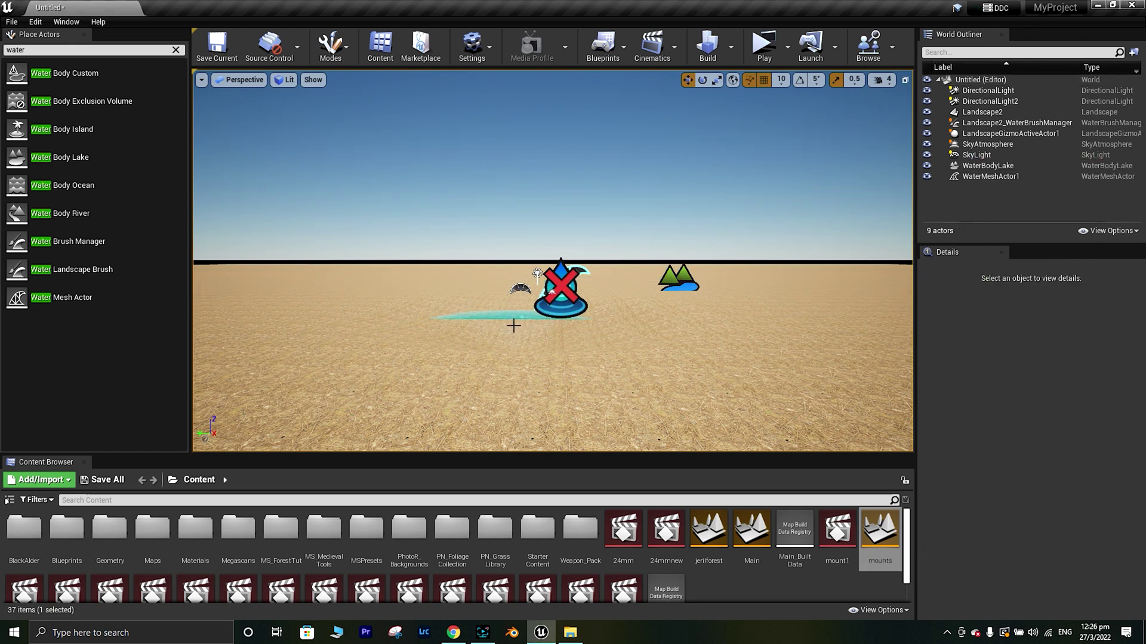
pyautogui.click(512, 317)
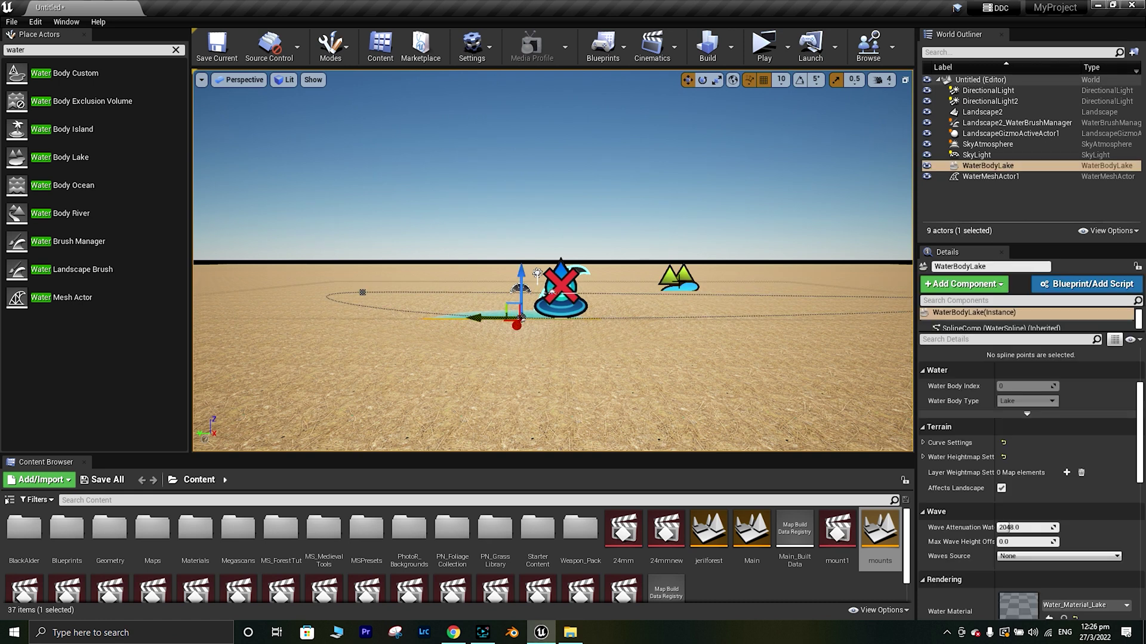
# - Set the lake's Mobility to Movable and slide it sideways along Y
pyautogui.scroll(5, 1116, 478)
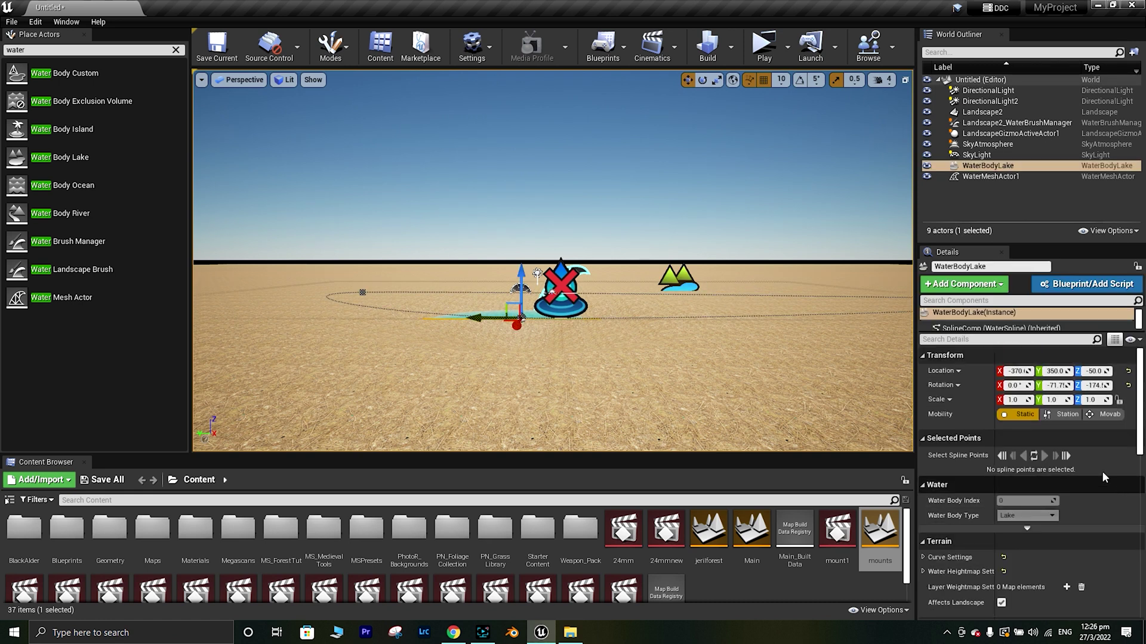
pyautogui.click(1099, 416)
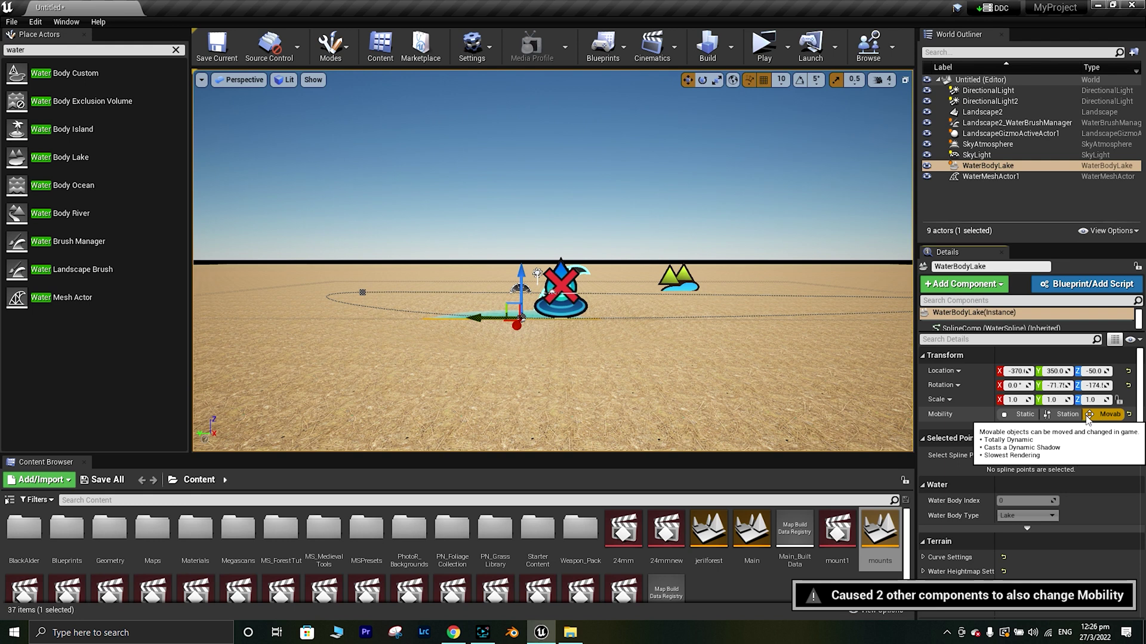
pyautogui.moveTo(516, 325); pyautogui.dragTo(427, 420)
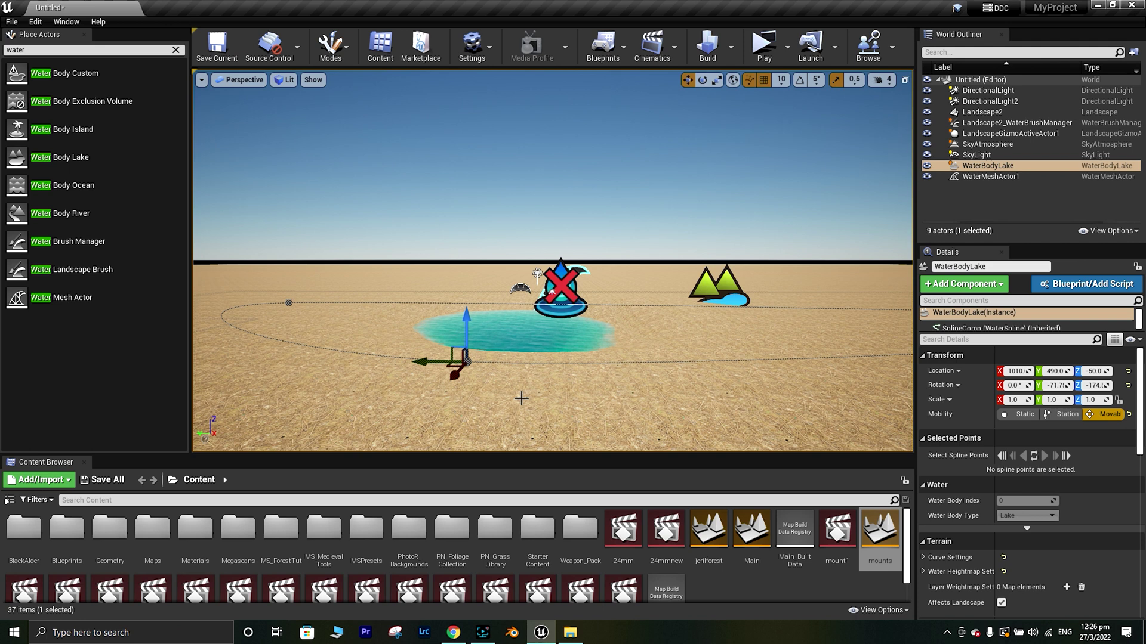
# - Scale the lake up to about 1.27, 1.222, 1.307
pyautogui.scroll(-3, 491, 384)
pyautogui.moveTo(542, 356); pyautogui.dragTo(545, 382, button='right')
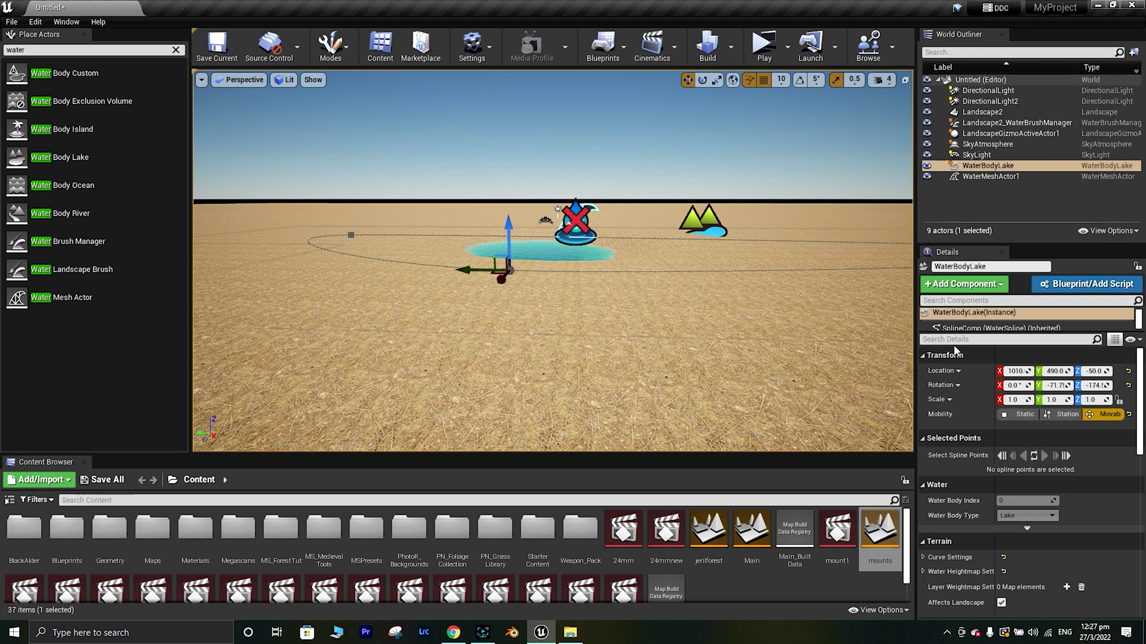
pyautogui.moveTo(1017, 401); pyautogui.dragTo(1104, 400)
pyautogui.scroll(4, 620, 364)
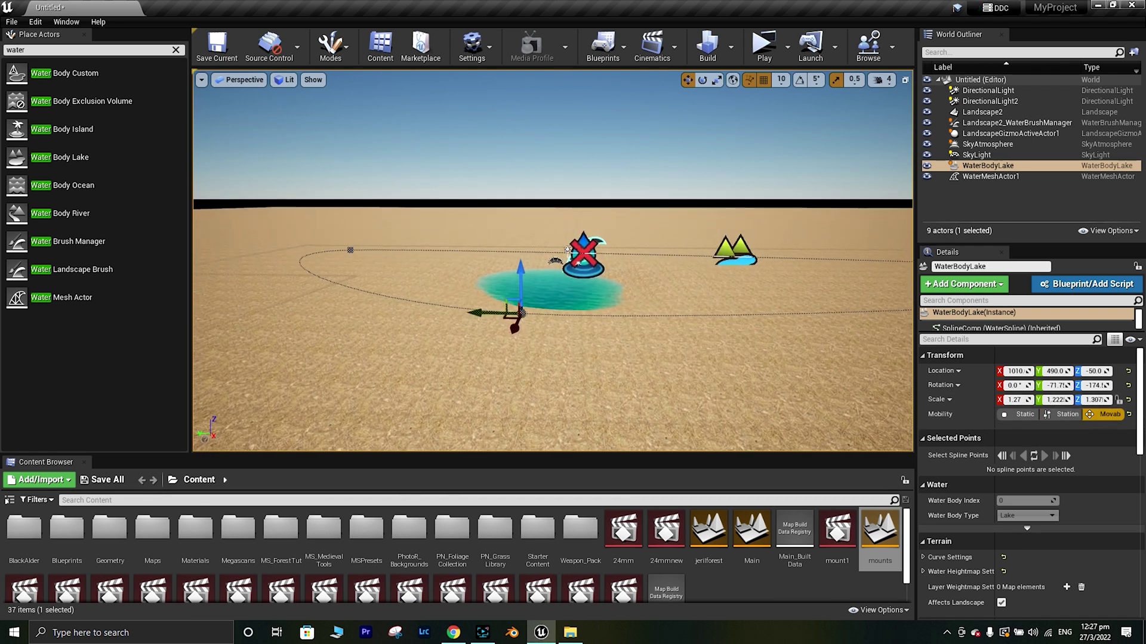
# - Erode the sand under the lake into a wider hollow with the Sculpt Erosion tool
pyautogui.click(330, 45)
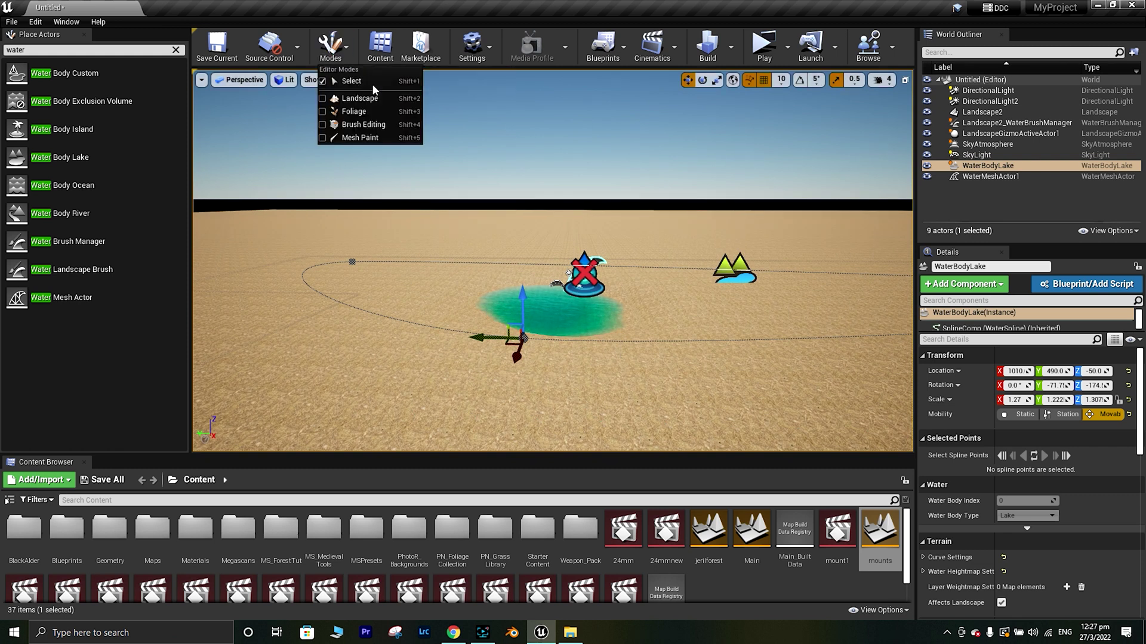
pyautogui.click(364, 93)
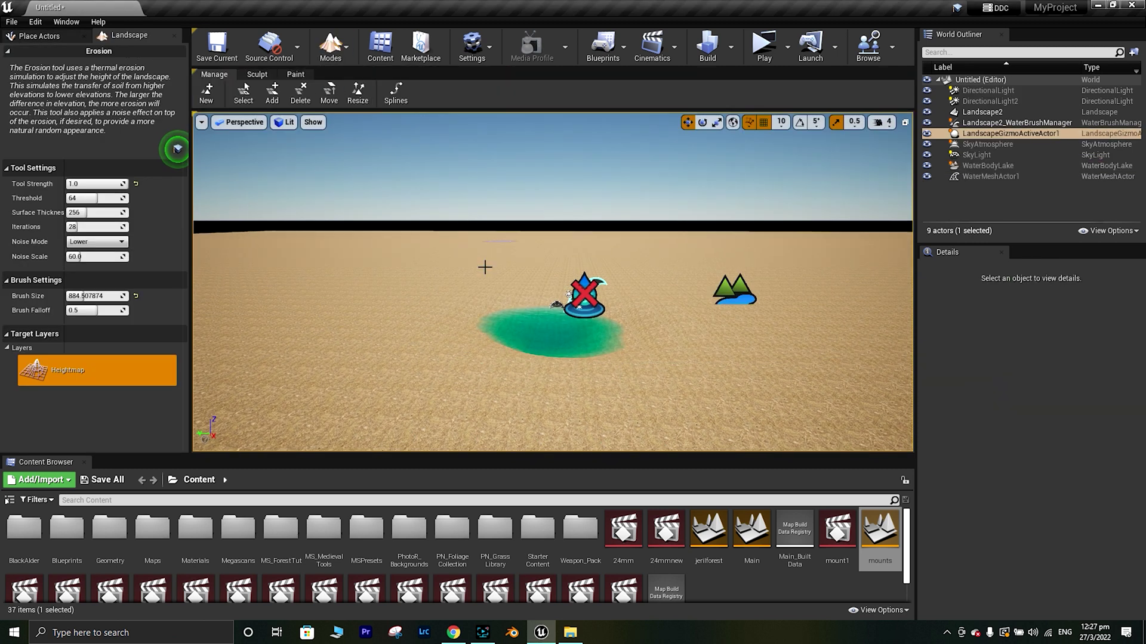
pyautogui.click(257, 74)
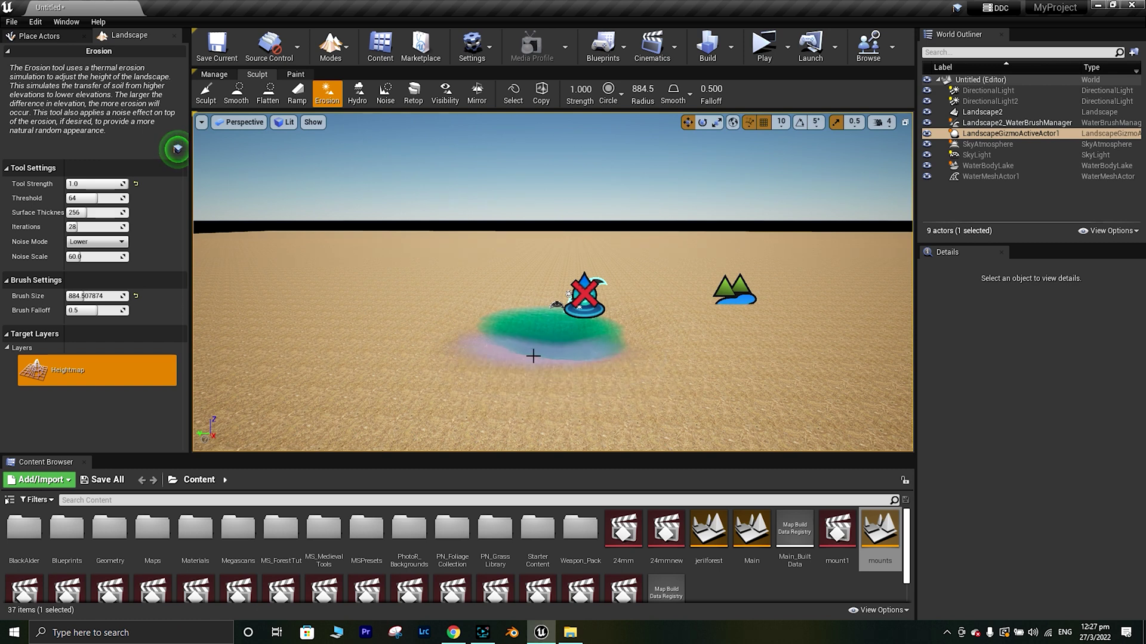
pyautogui.moveTo(532, 356)
pyautogui.mouseDown()
pyautogui.moveTo(493, 346)
pyautogui.moveTo(518, 377)
pyautogui.moveTo(597, 366)
pyautogui.moveTo(627, 388)
pyautogui.moveTo(612, 319)
pyautogui.moveTo(542, 303)
pyautogui.moveTo(481, 312)
pyautogui.moveTo(454, 382)
pyautogui.moveTo(519, 412)
pyautogui.moveTo(594, 418)
pyautogui.moveTo(623, 377)
pyautogui.moveTo(612, 327)
pyautogui.moveTo(557, 296)
pyautogui.moveTo(475, 302)
pyautogui.moveTo(423, 337)
pyautogui.moveTo(409, 365)
pyautogui.moveTo(414, 397)
pyautogui.moveTo(502, 395)
pyautogui.moveTo(462, 400)
pyautogui.moveTo(407, 383)
pyautogui.moveTo(421, 409)
pyautogui.moveTo(528, 444)
pyautogui.moveTo(653, 430)
pyautogui.moveTo(681, 408)
pyautogui.moveTo(679, 347)
pyautogui.moveTo(608, 296)
pyautogui.moveTo(674, 404)
pyautogui.moveTo(650, 374)
pyautogui.moveTo(625, 385)
pyautogui.moveTo(398, 383)
pyautogui.moveTo(413, 410)
pyautogui.moveTo(502, 433)
pyautogui.moveTo(635, 422)
pyautogui.moveTo(435, 338)
pyautogui.moveTo(494, 376)
pyautogui.mouseUp()
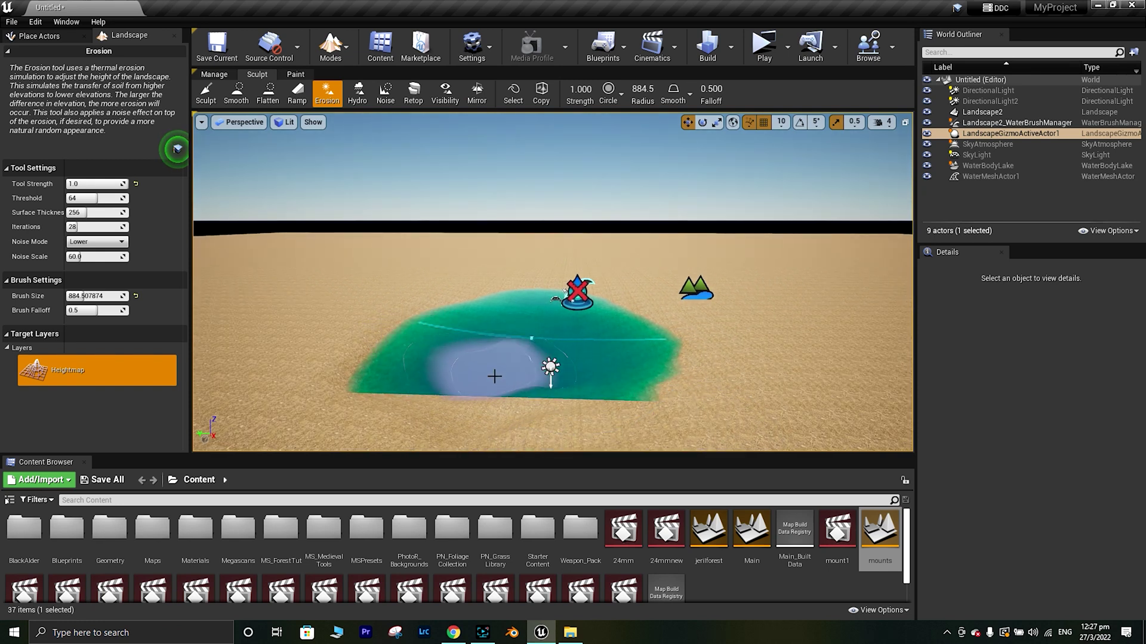
pyautogui.click(332, 49)
# - Move the WaterBodyLake to X 3170 and raise its Z scale to 1.855
pyautogui.click(341, 80)
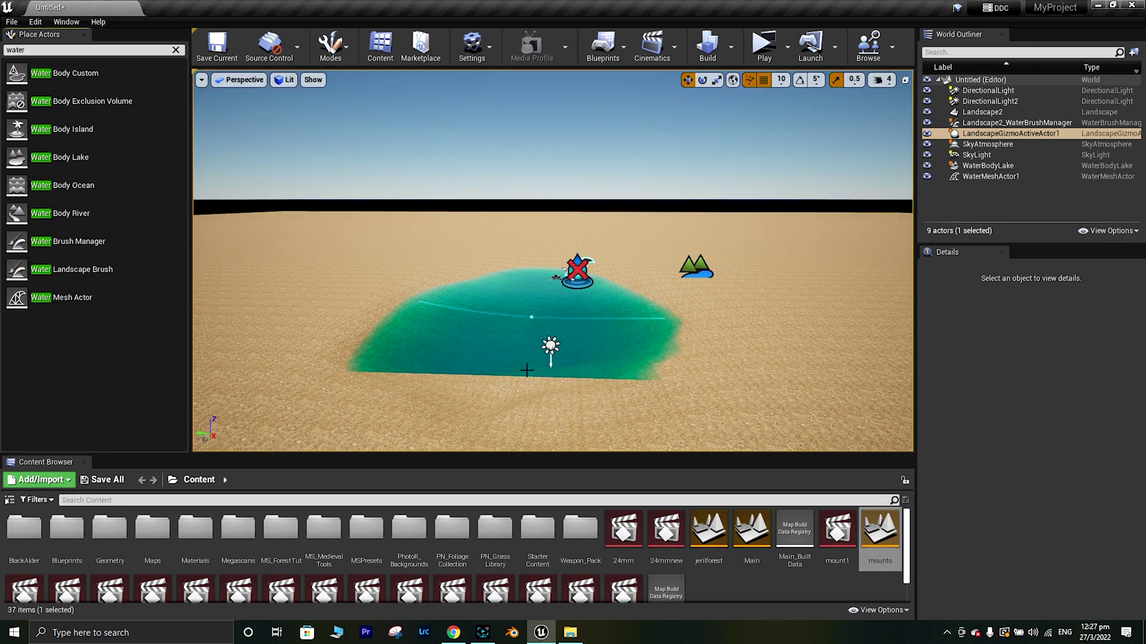
pyautogui.click(530, 351)
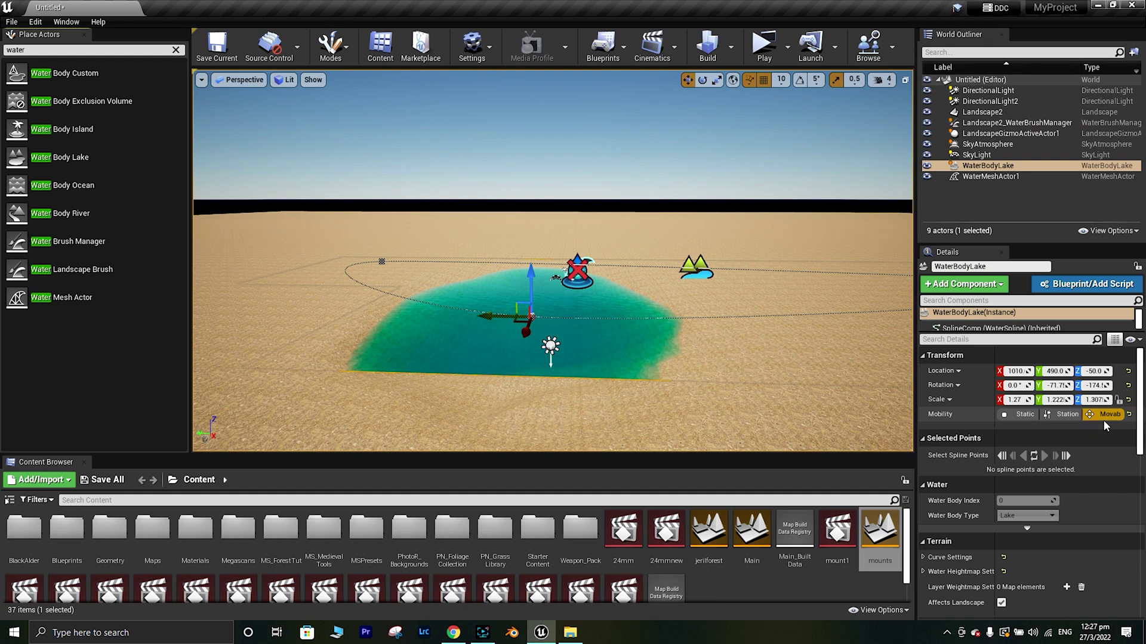
pyautogui.moveTo(526, 333); pyautogui.dragTo(513, 361)
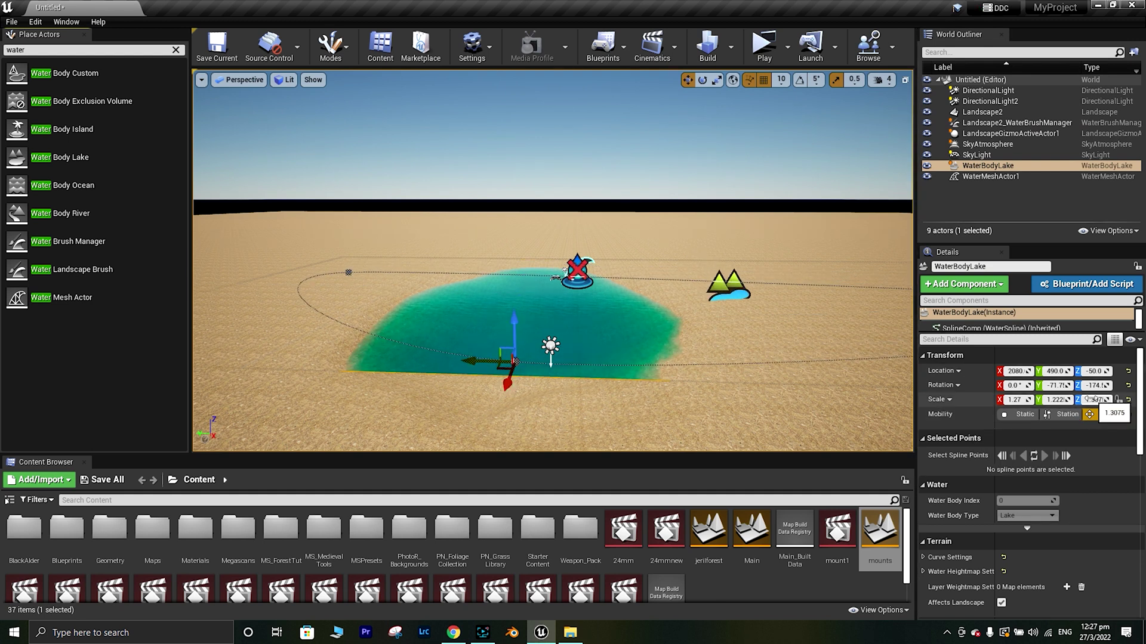
pyautogui.moveTo(1097, 399); pyautogui.dragTo(1109, 400)
pyautogui.moveTo(507, 382); pyautogui.dragTo(483, 435)
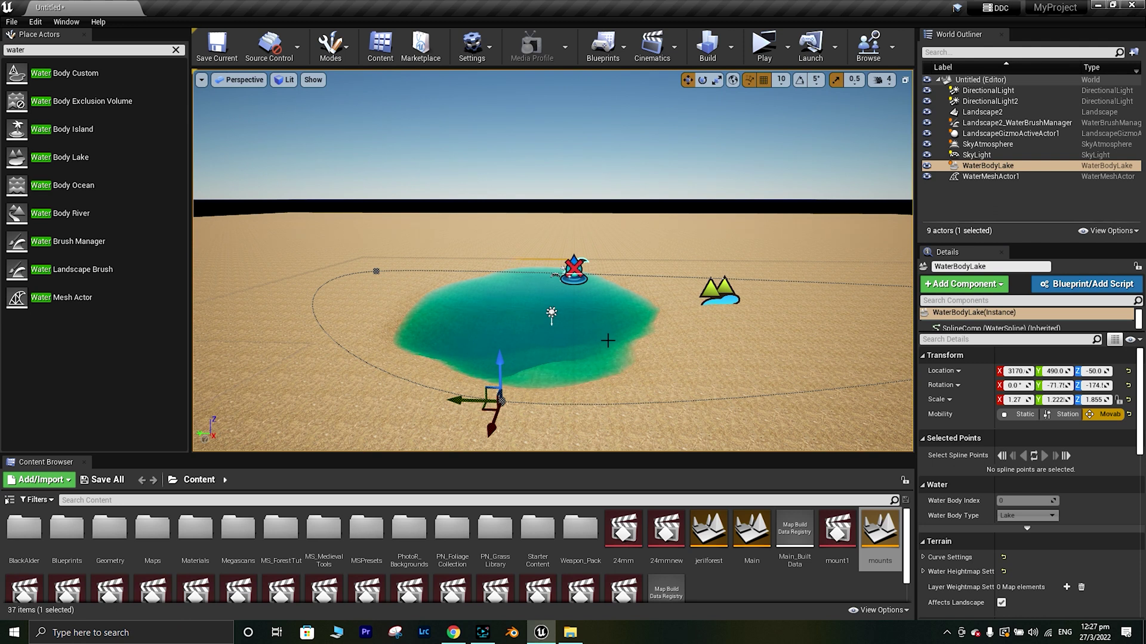
pyautogui.click(575, 138)
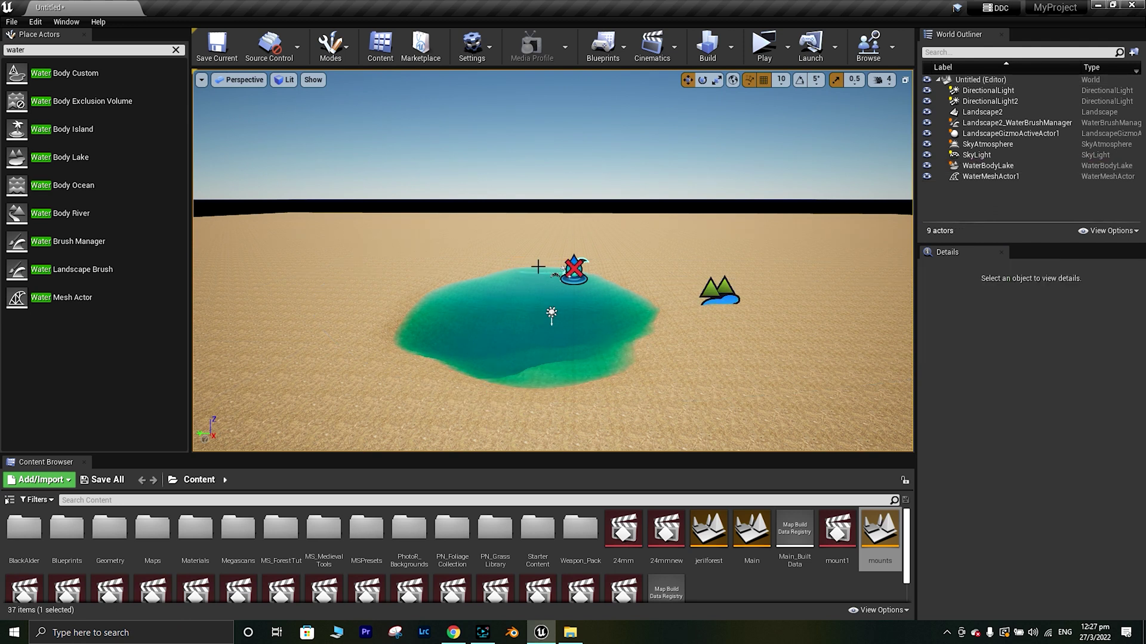
pyautogui.click(36, 22)
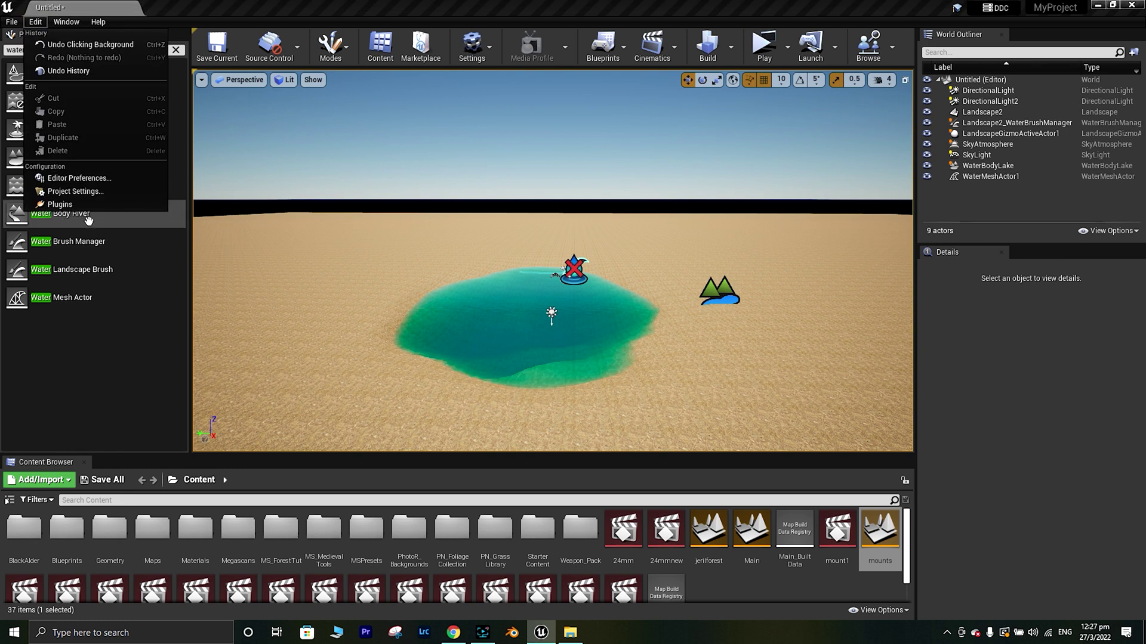
pyautogui.click(89, 220)
pyautogui.click(35, 22)
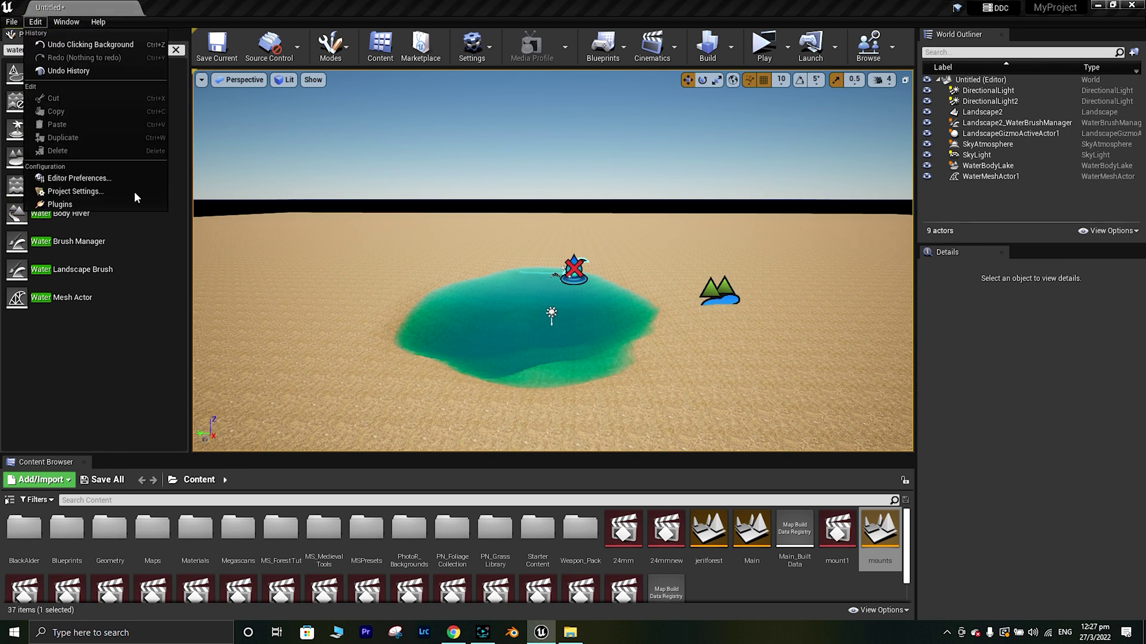
pyautogui.click(113, 205)
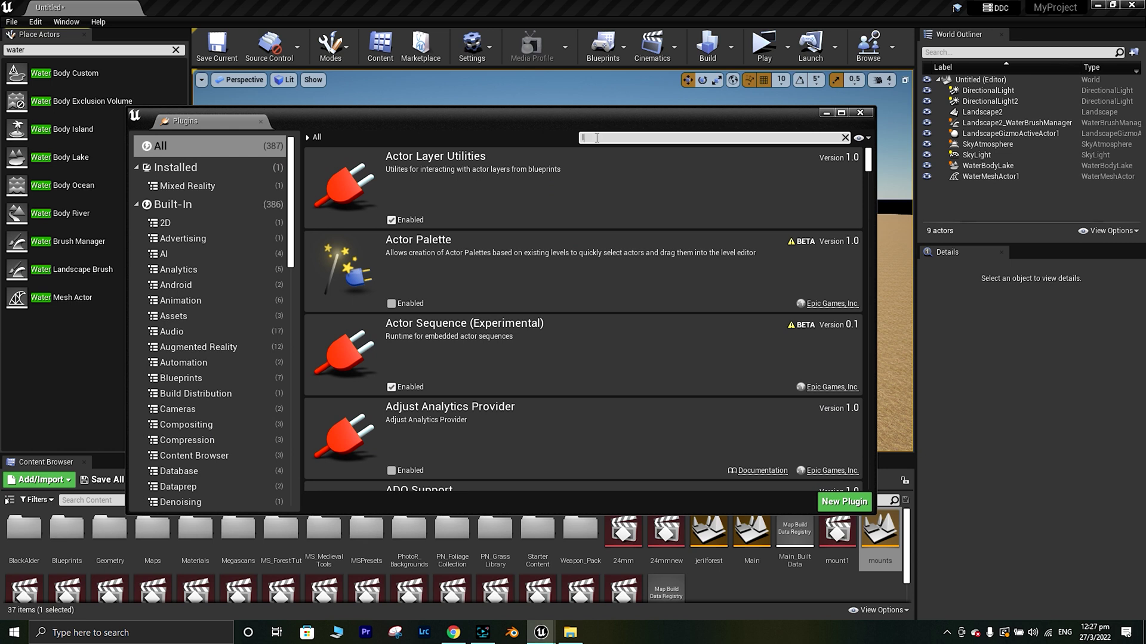
pyautogui.write('land')
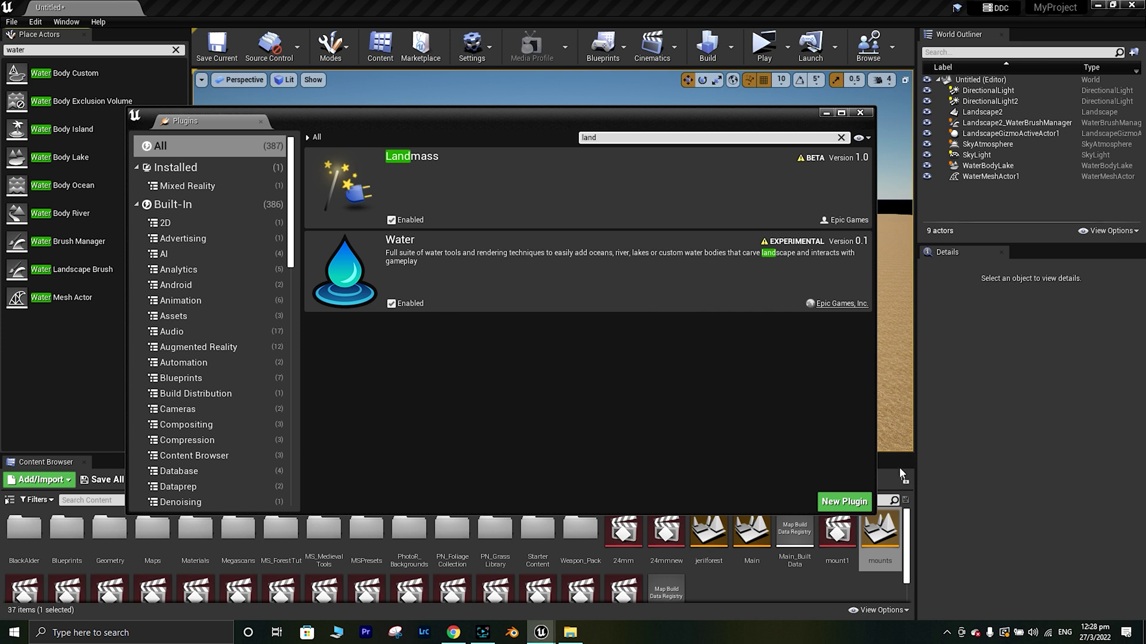
pyautogui.click(860, 114)
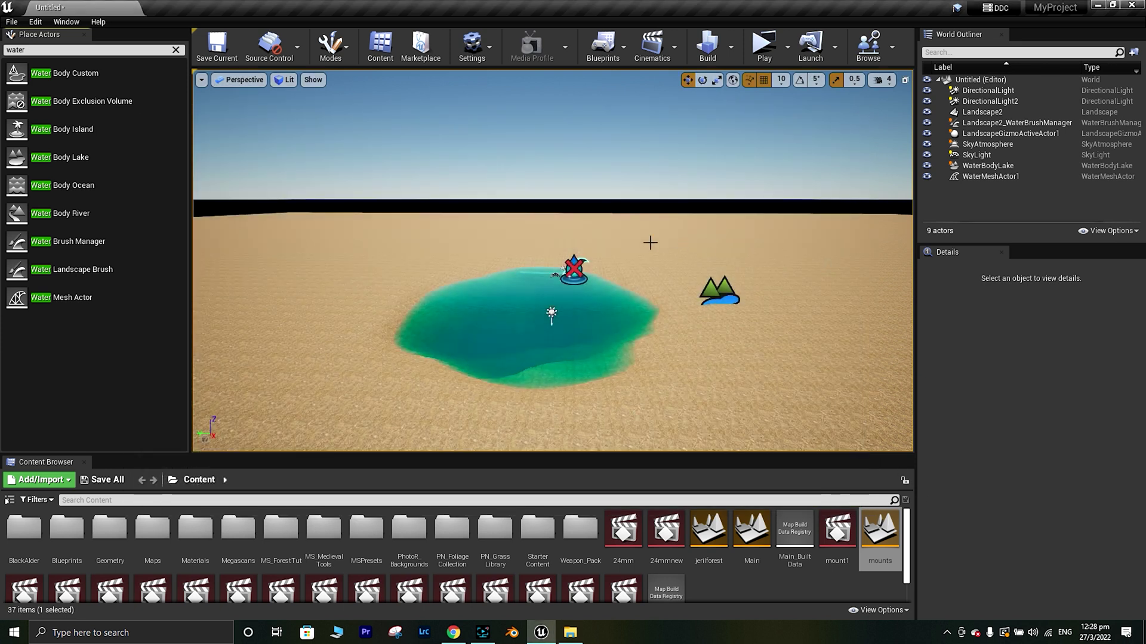
pyautogui.moveTo(644, 182)
pyautogui.mouseDown(button='right')
pyautogui.moveTo(643, 206)
pyautogui.moveTo(642, 171)
pyautogui.mouseUp(button='right')
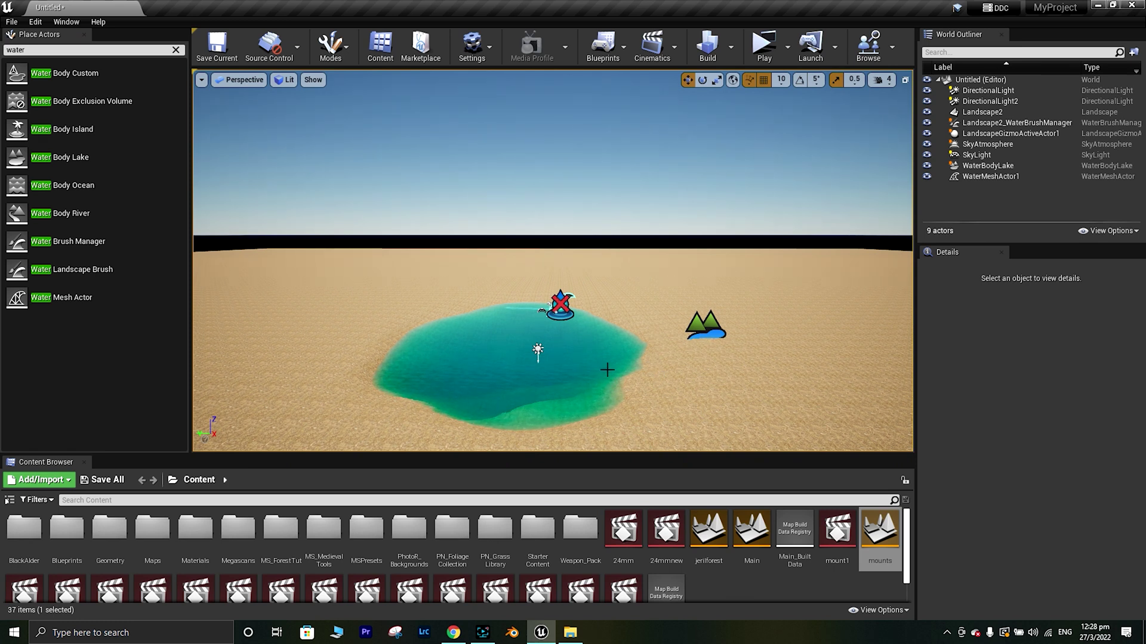
pyautogui.moveTo(591, 205); pyautogui.dragTo(588, 201, button='right')
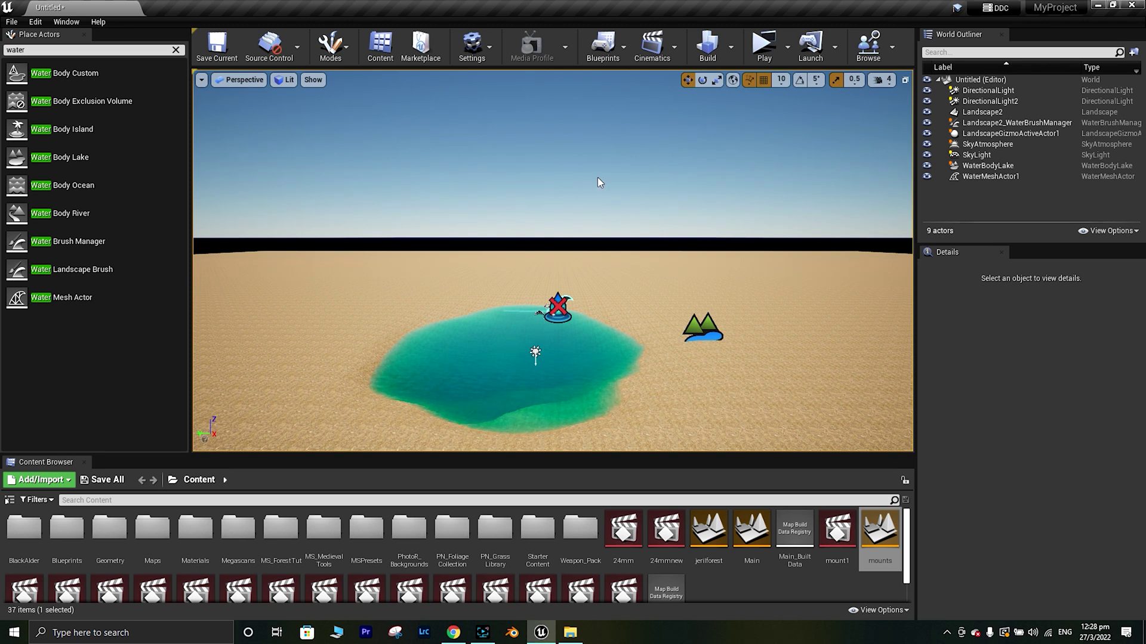
pyautogui.moveTo(600, 176); pyautogui.dragTo(600, 162, button='right')
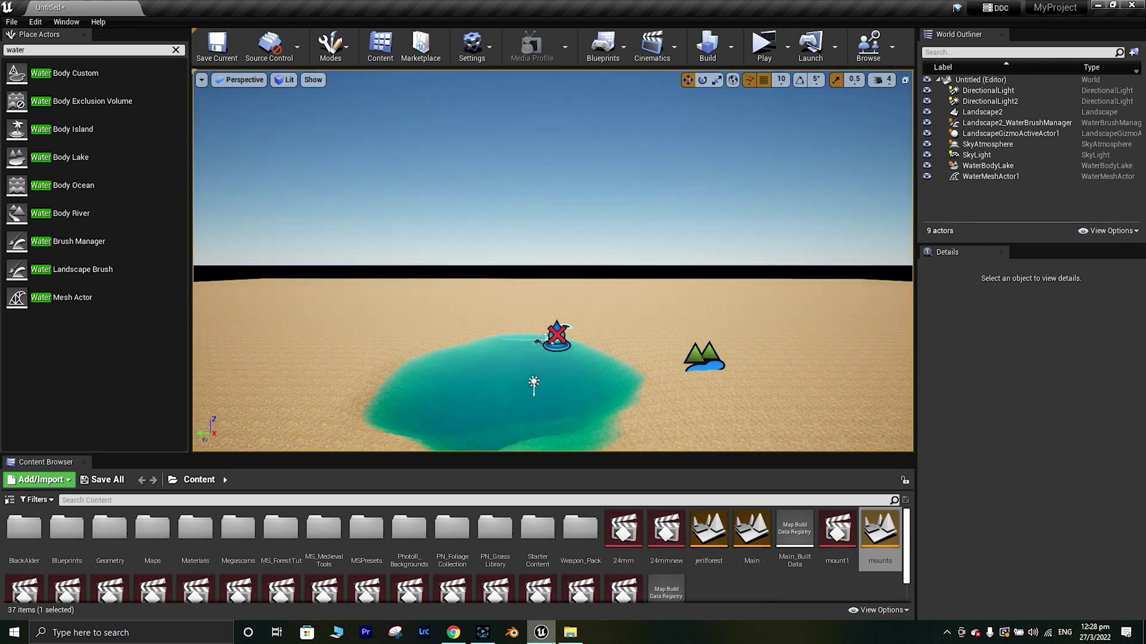
pyautogui.moveTo(541, 633)
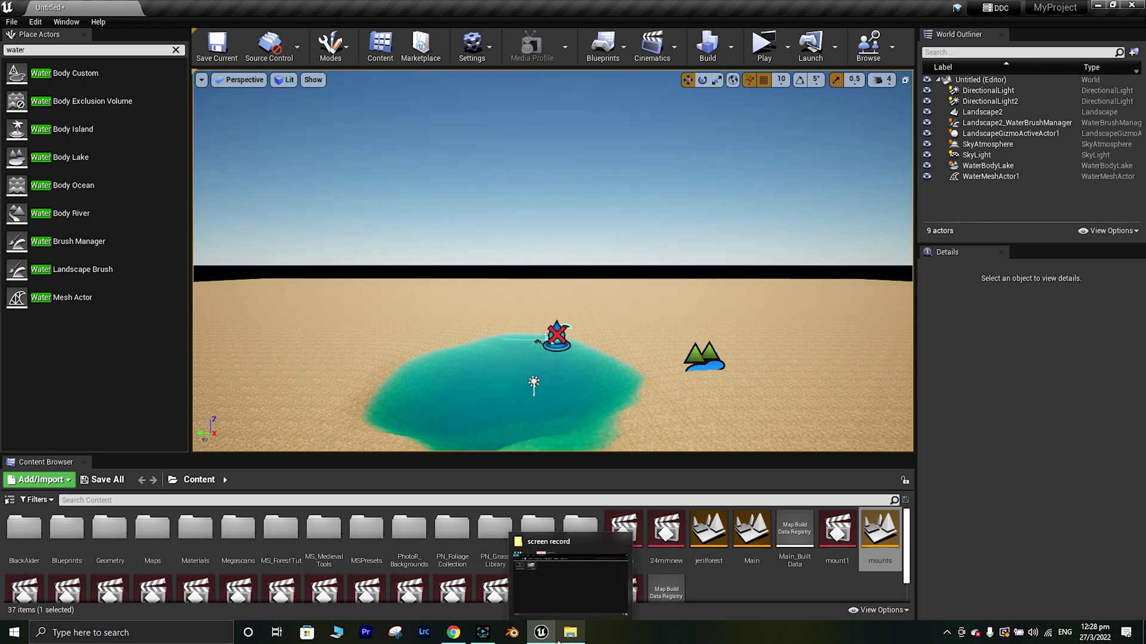